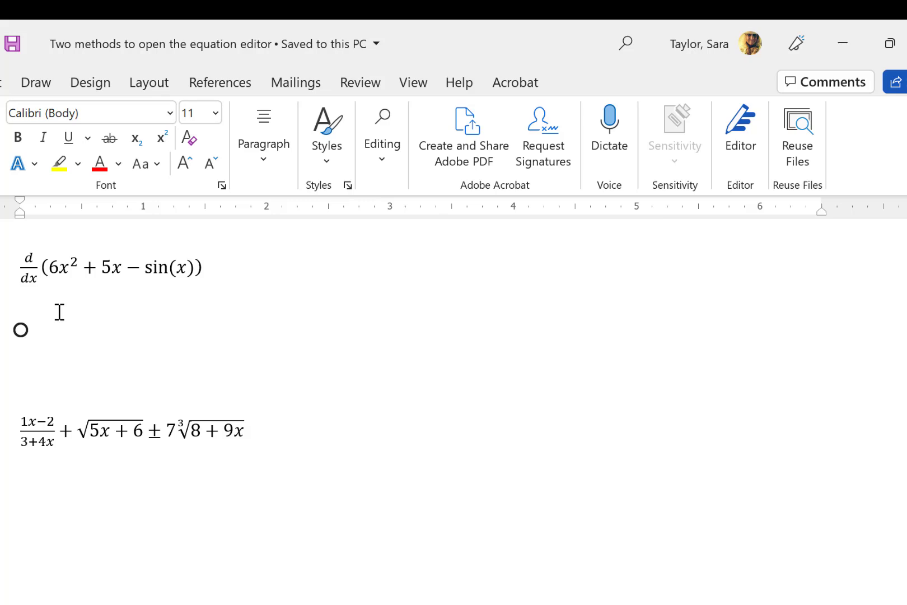
Step: Insert a new equation on the blank line below the derivative expression and enter d/dx as a stacked fraction
{"action": "left_click_drag", "start_coordinate": [60, 312], "coordinate": [111, 376]}
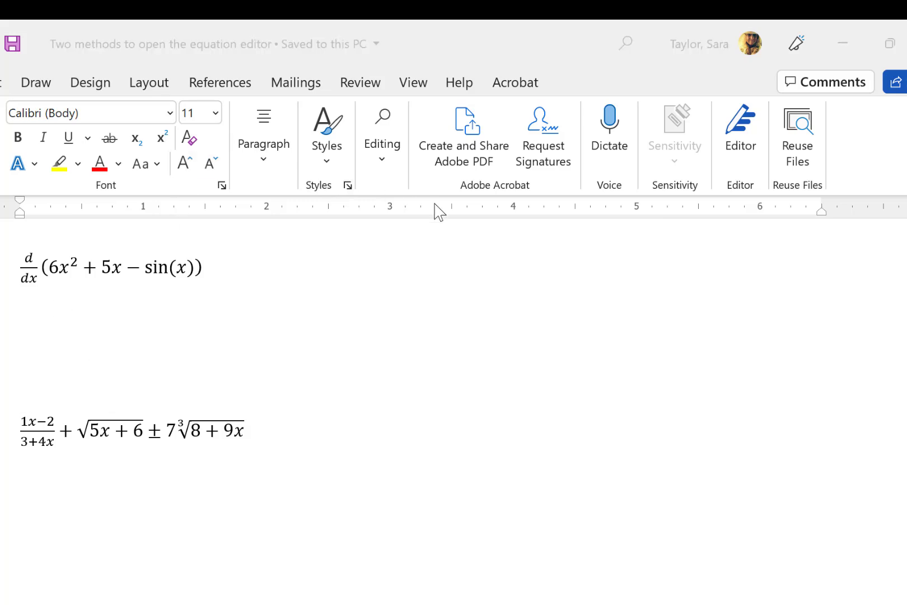
{"action": "left_click", "coordinate": [118, 171]}
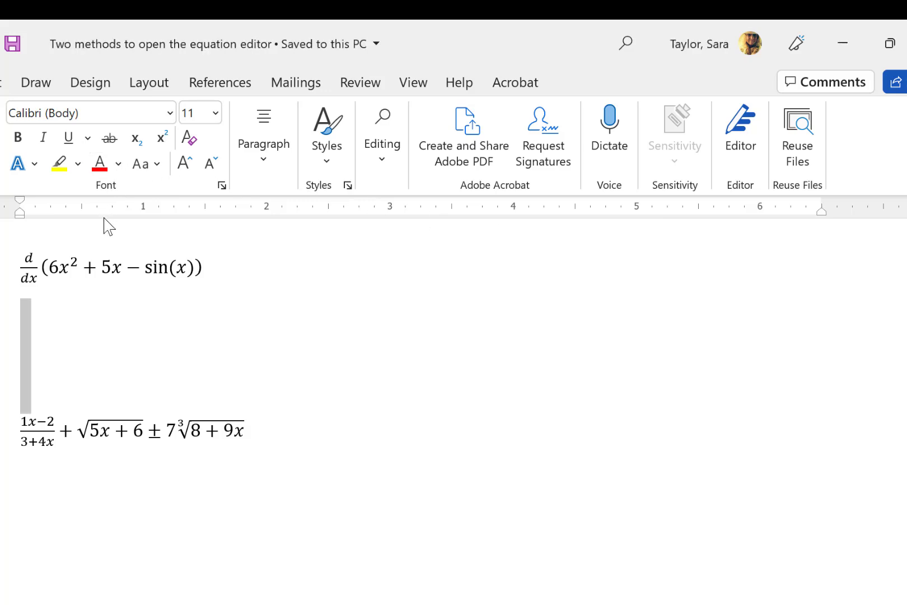
{"action": "left_click", "coordinate": [37, 311]}
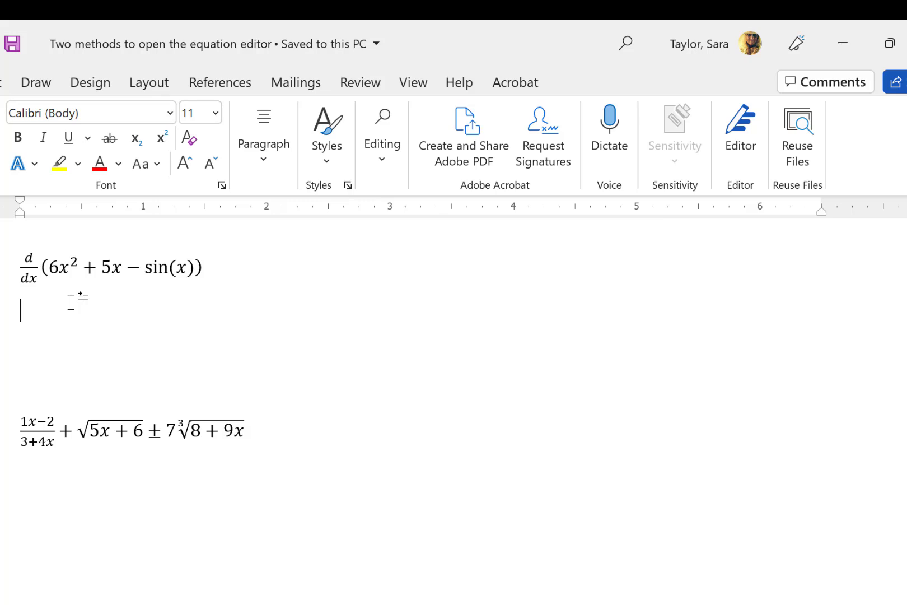
{"action": "key", "text": "alt+equal"}
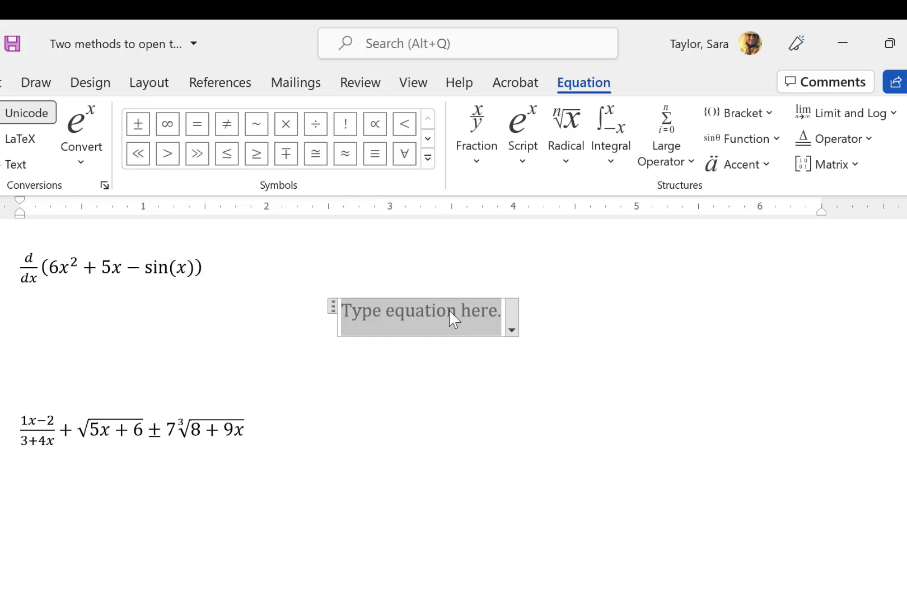
{"action": "type", "text": "d"}
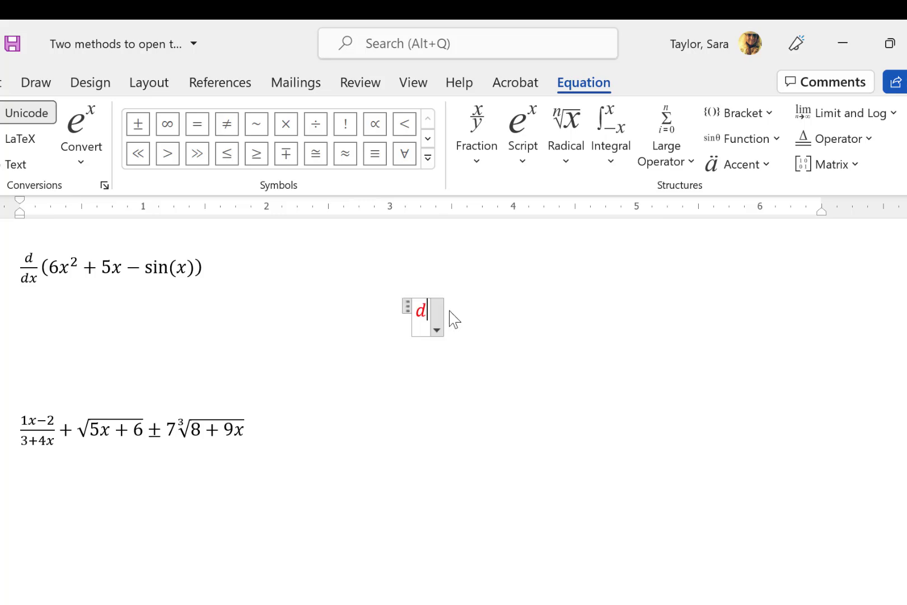
{"action": "type", "text": "/dx"}
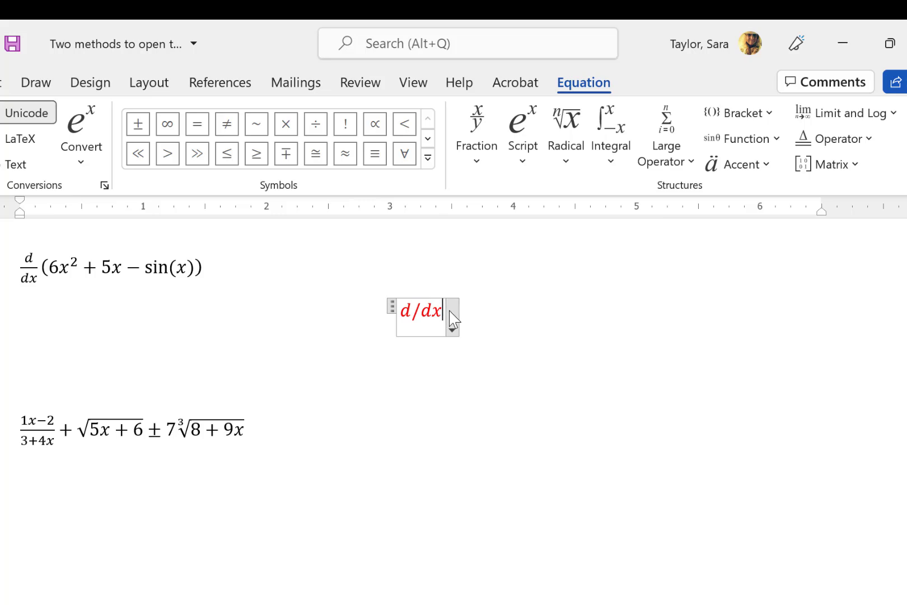
{"action": "key", "text": "space"}
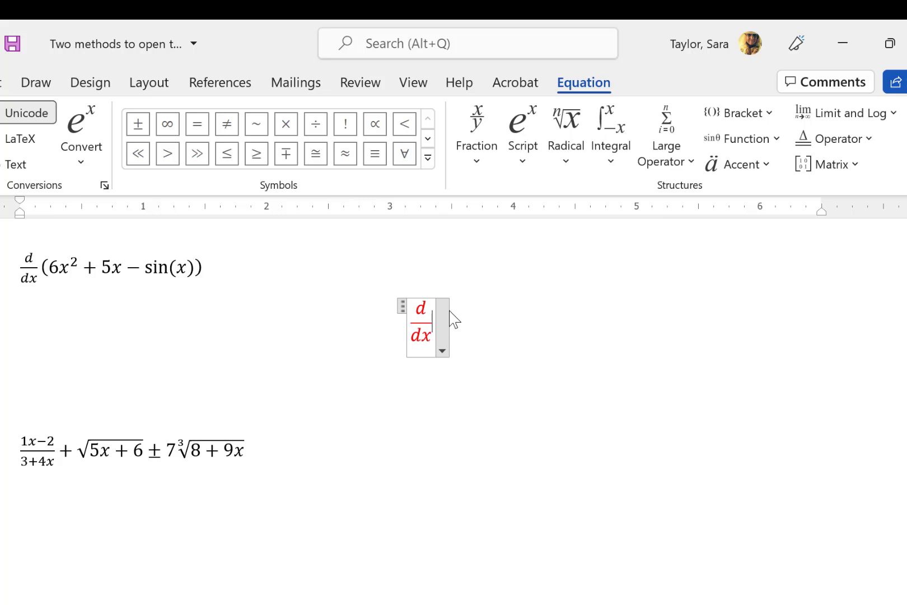
Step: Continue the equation after the d/dx fraction with an opening parenthesis and 6x squared, formatted as a superscript
{"action": "type", "text": "("}
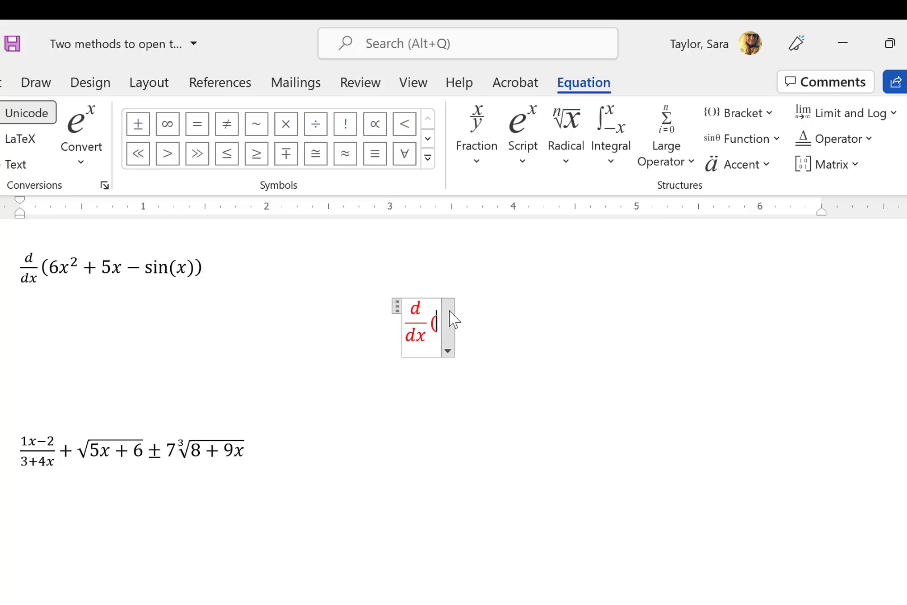
{"action": "type", "text": "6"}
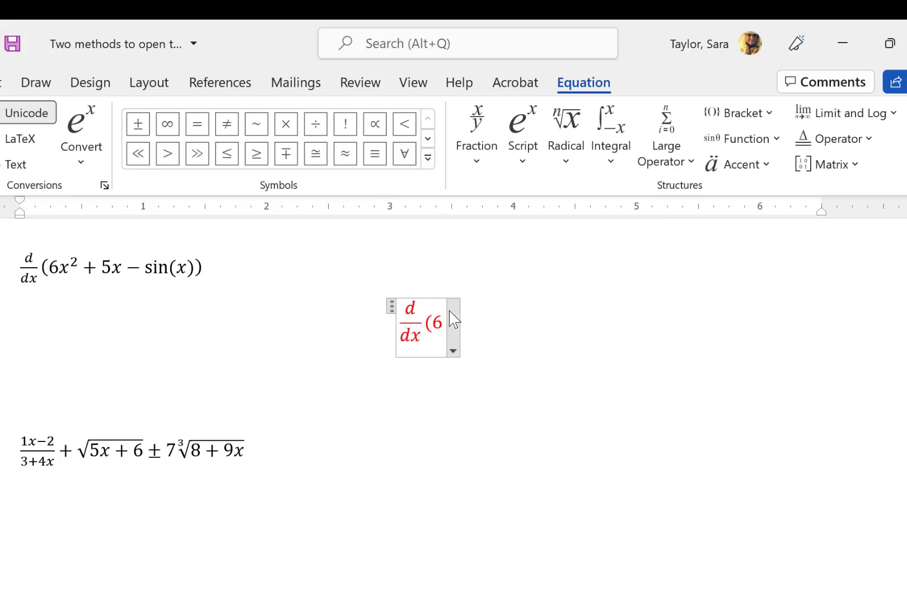
{"action": "type", "text": "x"}
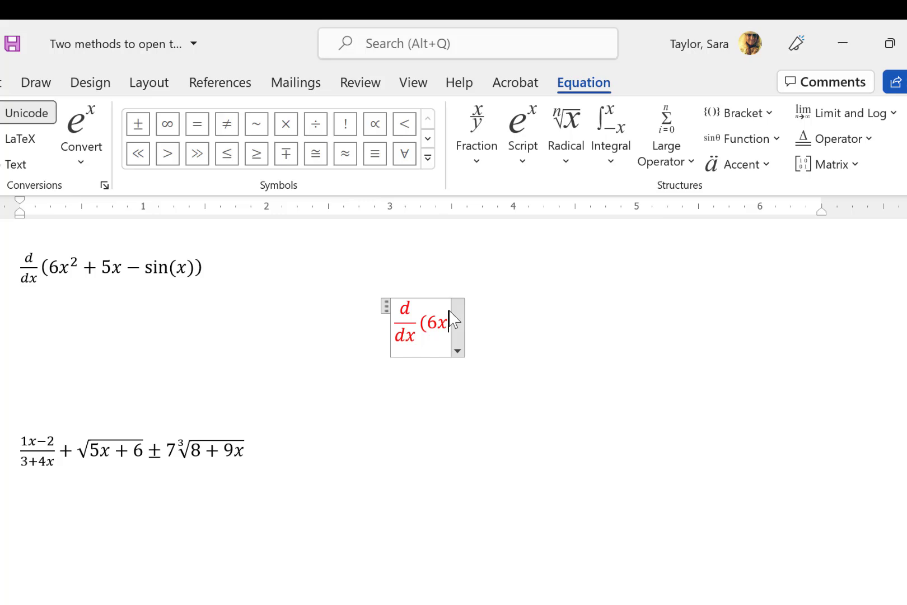
{"action": "type", "text": "^"}
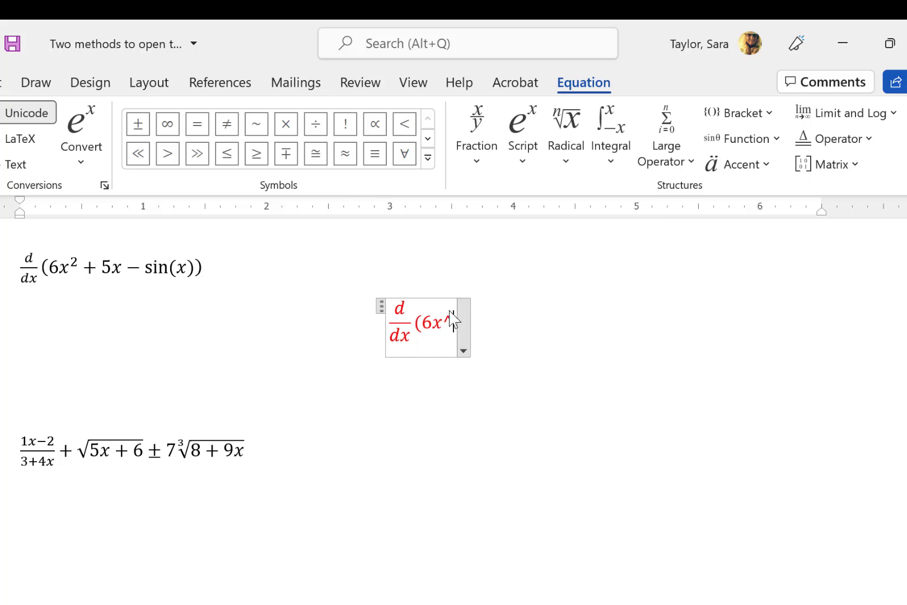
{"action": "type", "text": "2"}
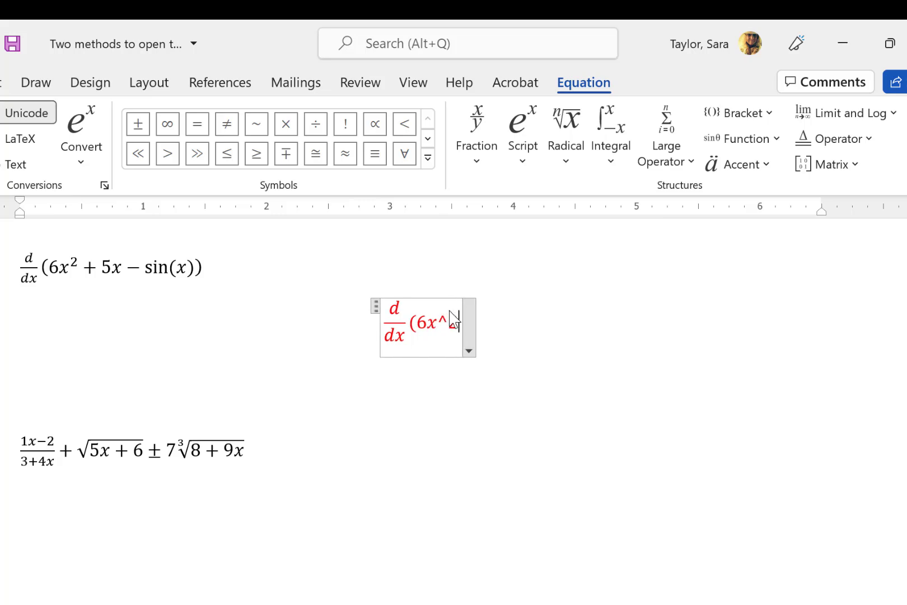
{"action": "key", "text": "space"}
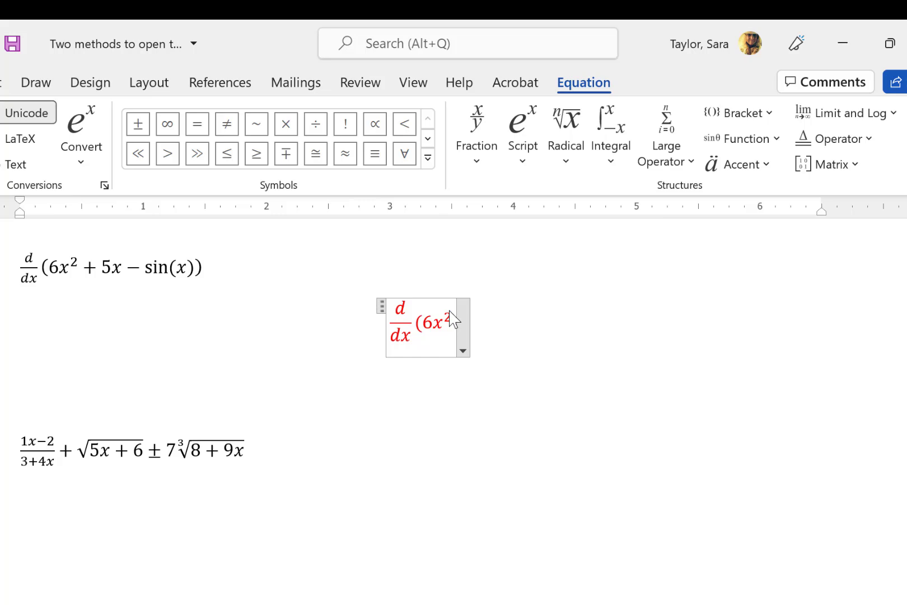
Step: Complete the derivative equation with + 5x − sin(x) and the closing parenthesis, and leave the equation
{"action": "type", "text": "+5x"}
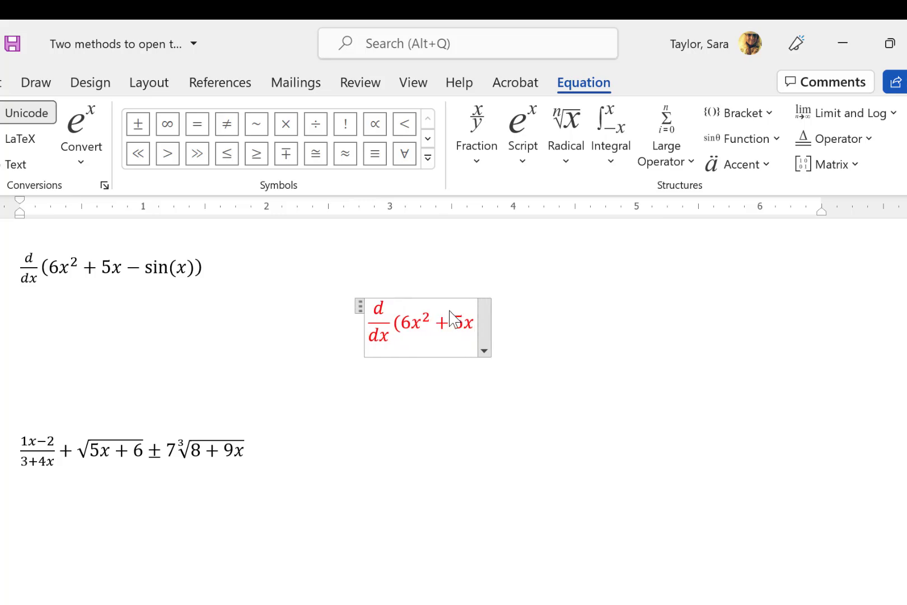
{"action": "type", "text": "-s("}
{"action": "key", "text": "BackSpace"}
{"action": "type", "text": "in(x)"}
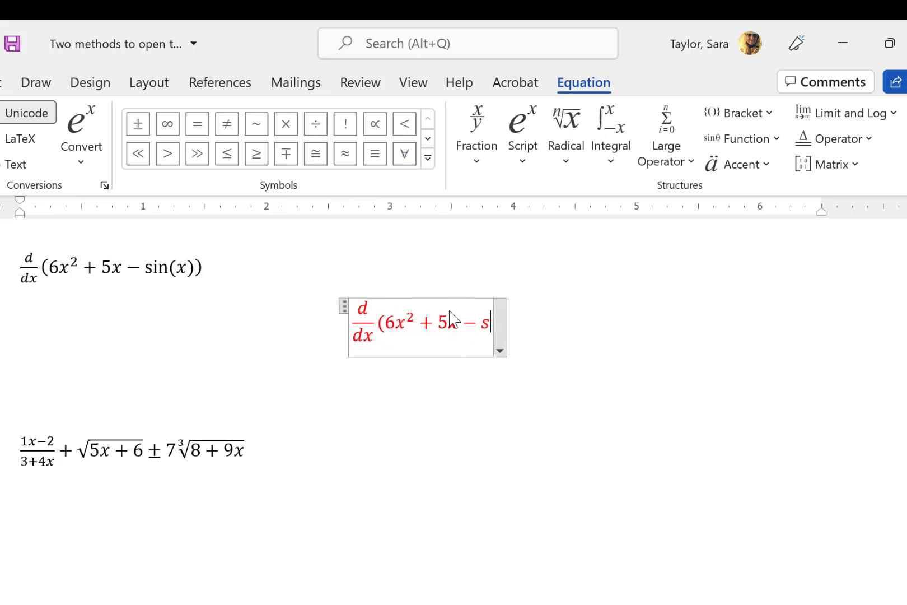
{"action": "type", "text": ")"}
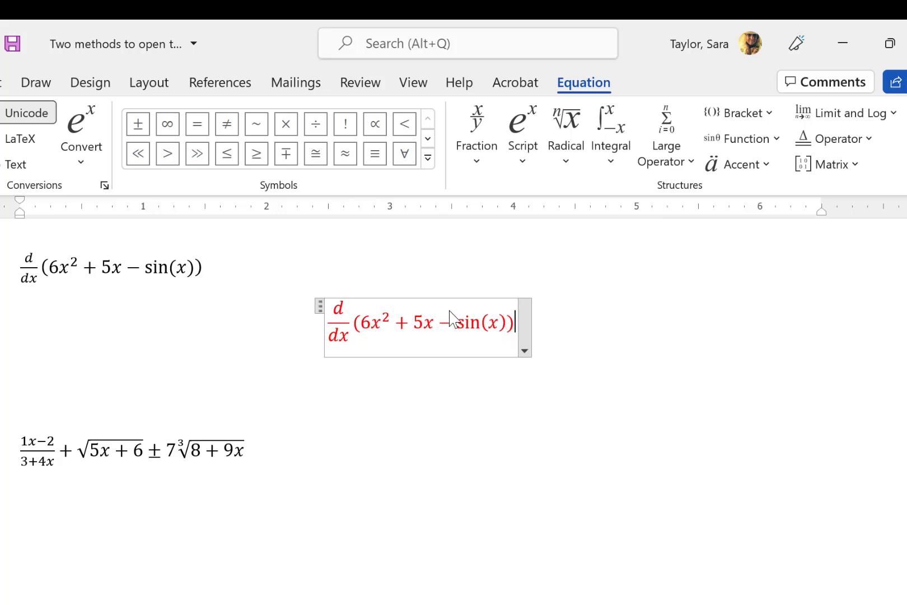
{"action": "left_click", "coordinate": [584, 325]}
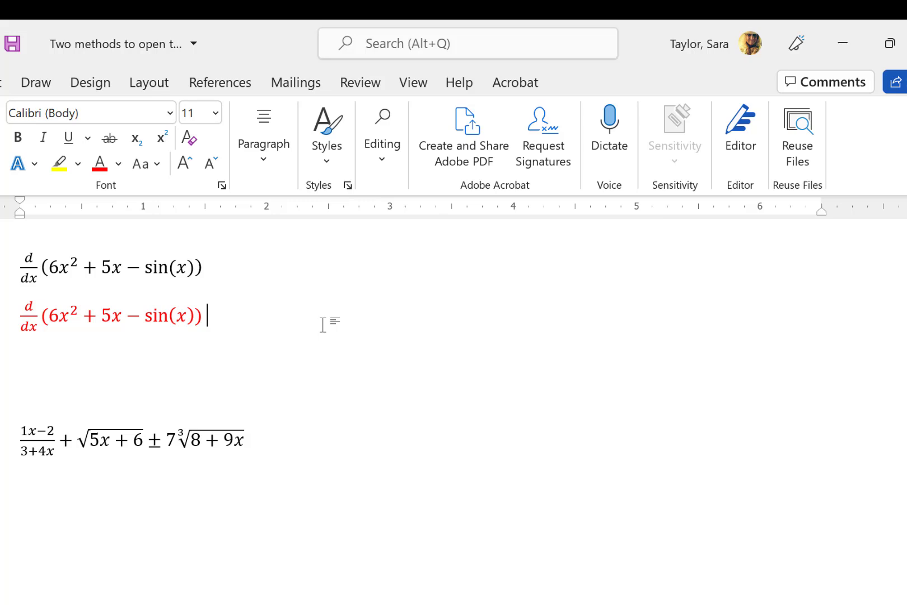
{"action": "key", "text": "BackSpace"}
{"action": "left_click", "coordinate": [41, 498]}
{"action": "key", "text": "alt+equal"}
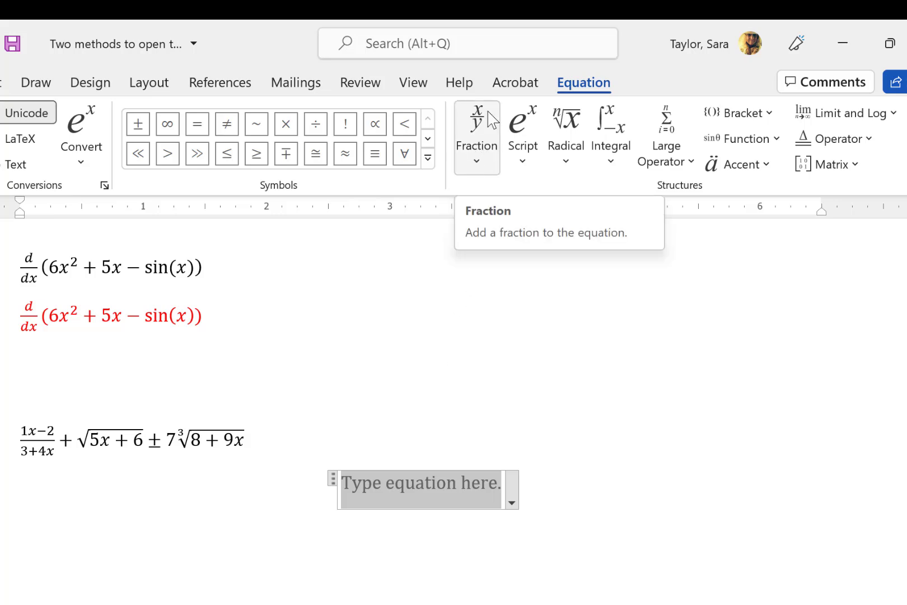
{"action": "left_click", "coordinate": [489, 173]}
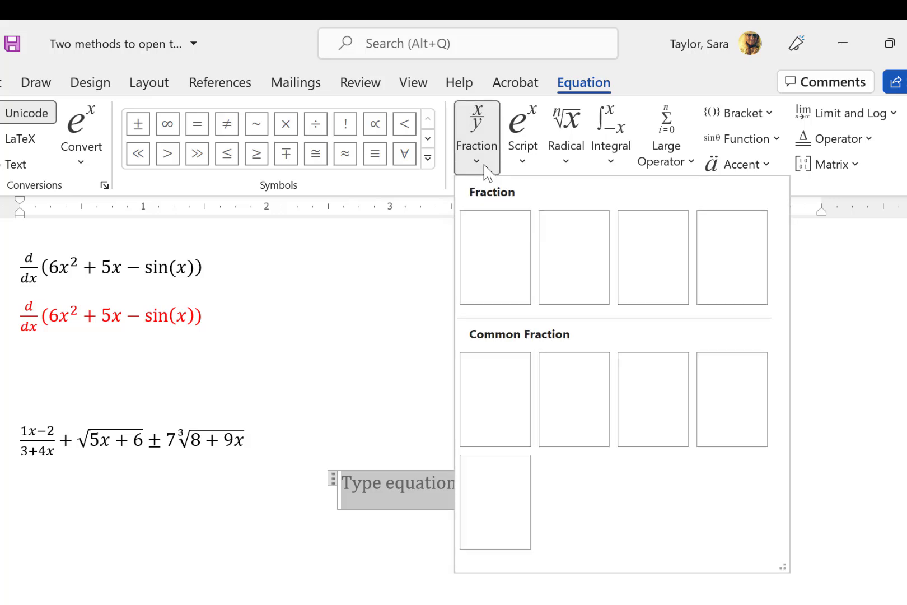
{"action": "left_click", "coordinate": [480, 179]}
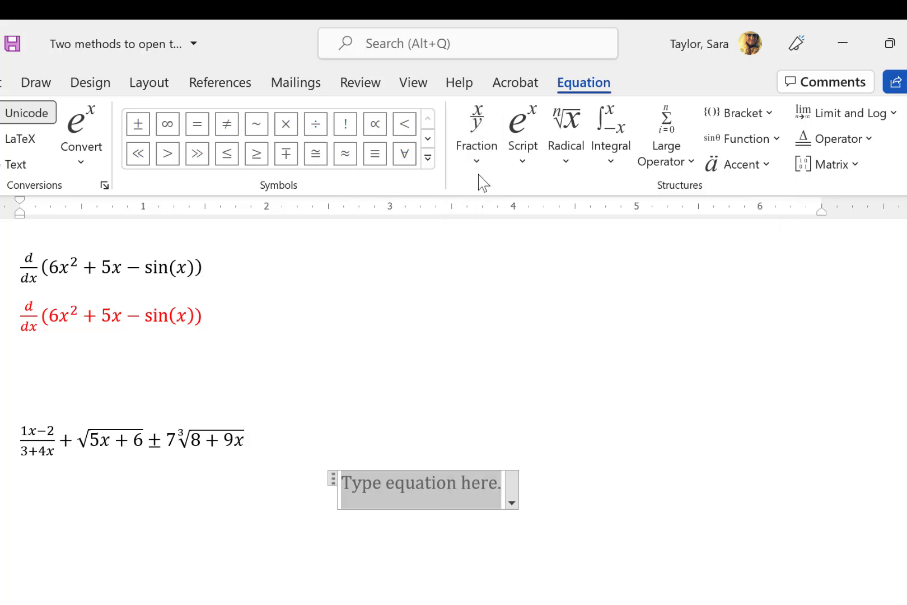
{"action": "left_click", "coordinate": [479, 174]}
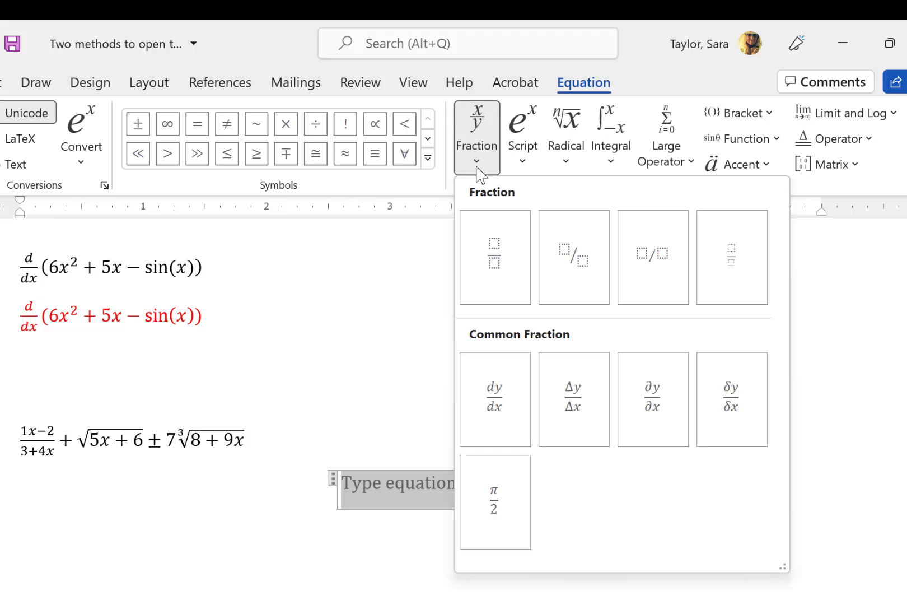
{"action": "left_click", "coordinate": [498, 255]}
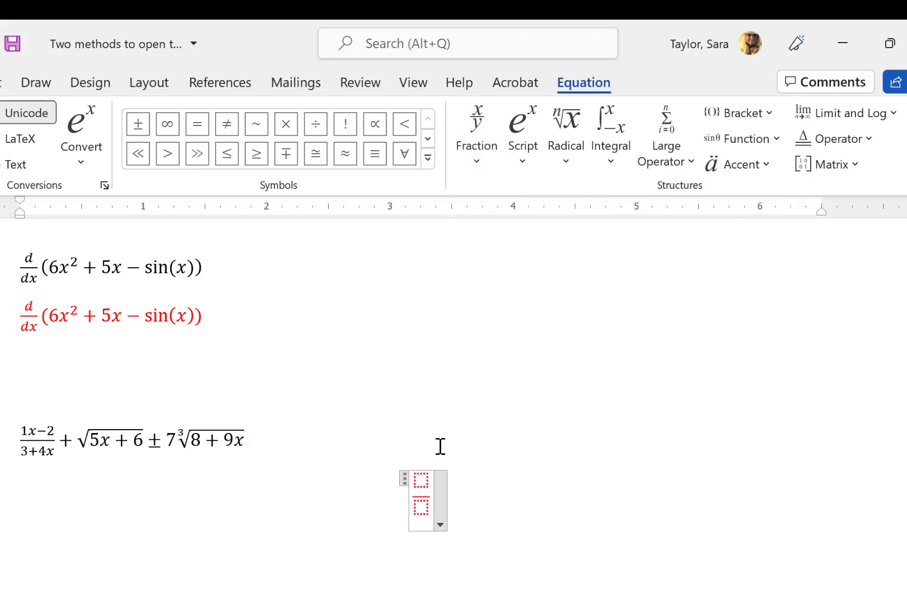
{"action": "left_click", "coordinate": [421, 504]}
{"action": "key", "text": "BackSpace"}
{"action": "key", "text": "BackSpace"}
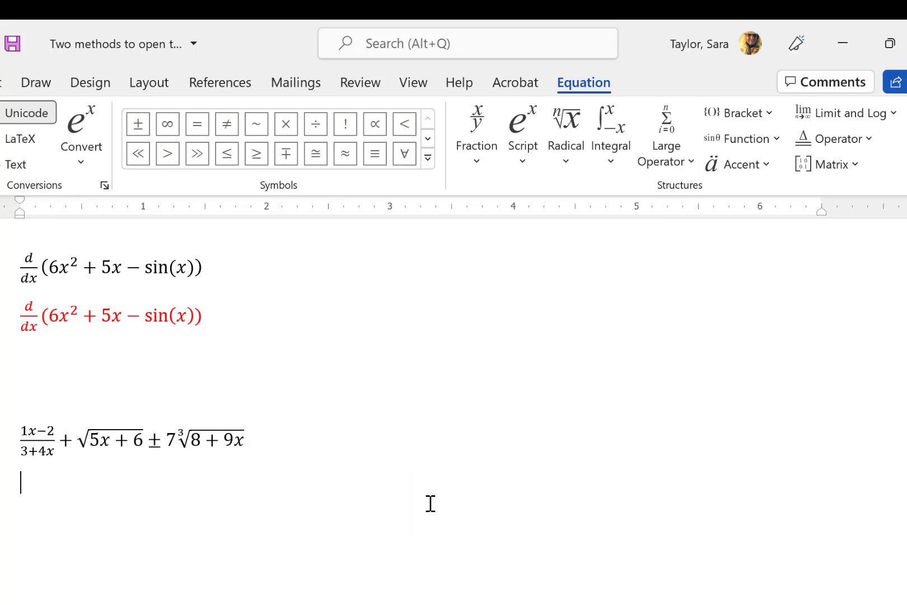
Step: Insert a new equation below the fraction-and-radicals expression and enter 1/3 as a stacked fraction
{"action": "key", "text": "alt+equal"}
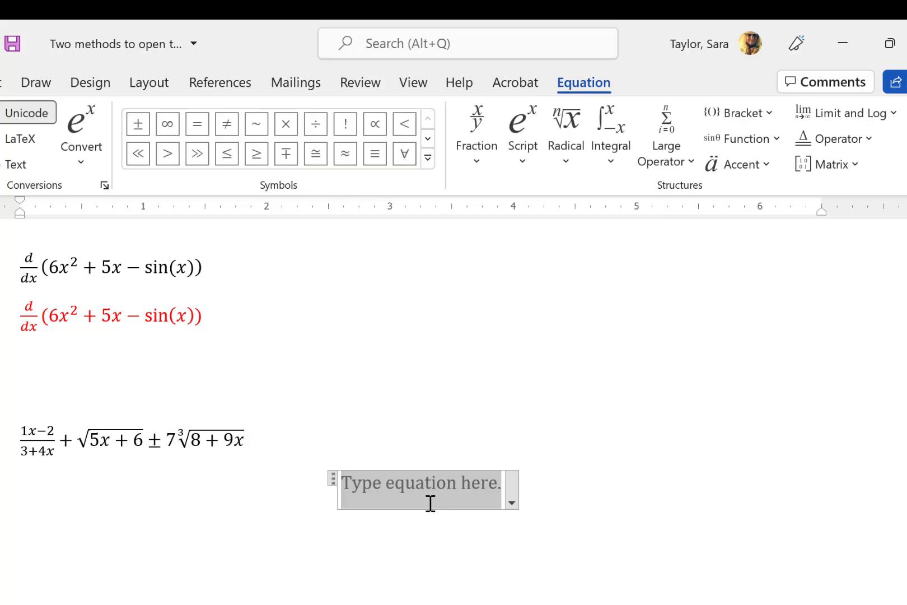
{"action": "type", "text": "1"}
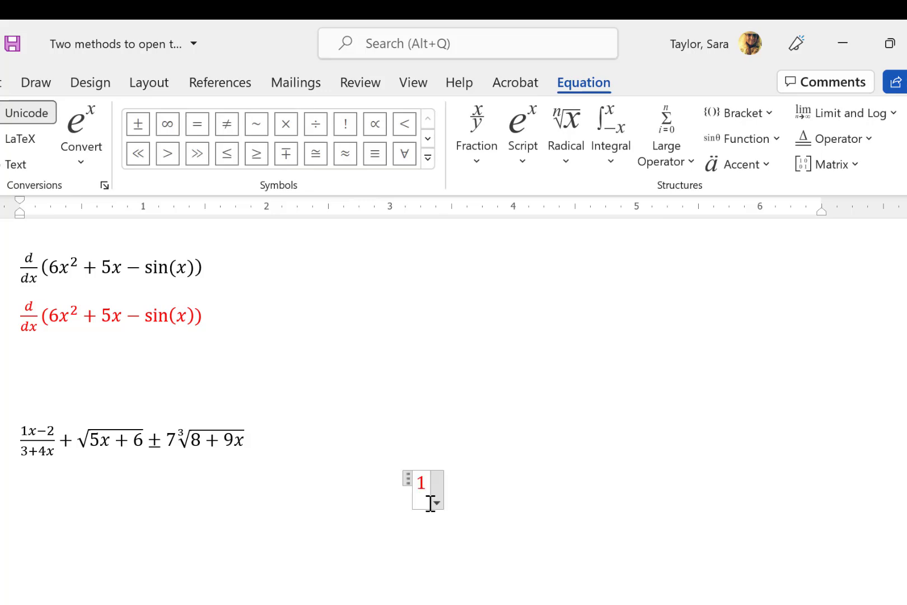
{"action": "type", "text": "/3"}
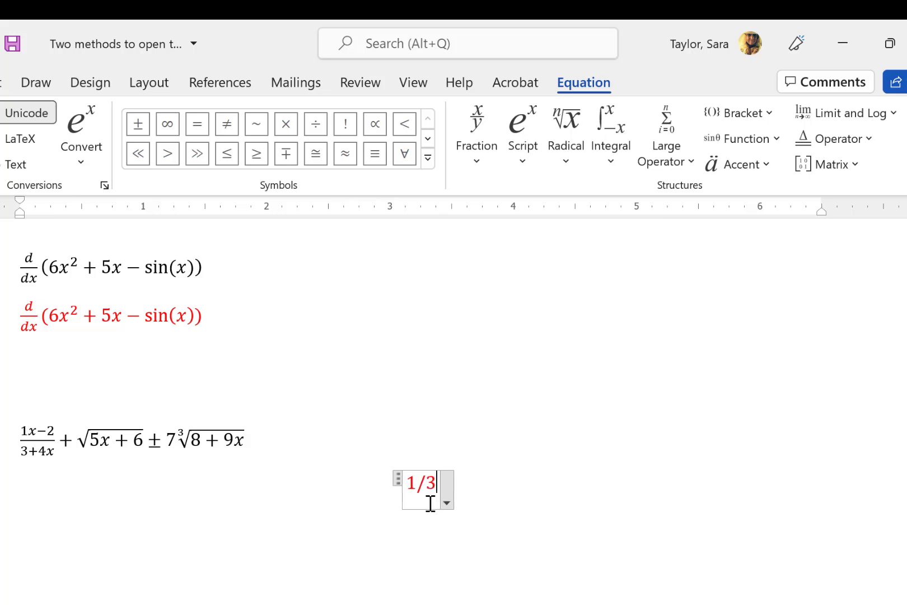
{"action": "key", "text": "space"}
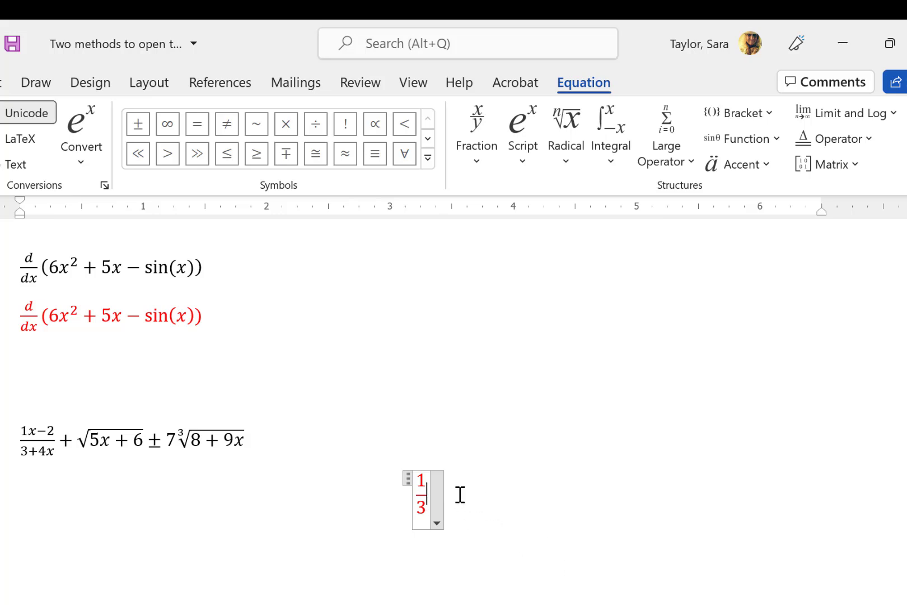
Step: Change the fraction's numerator to 1x − 2 and its denominator to 3 + 4x
{"action": "double_click", "coordinate": [422, 478]}
{"action": "type", "text": "1x-2"}
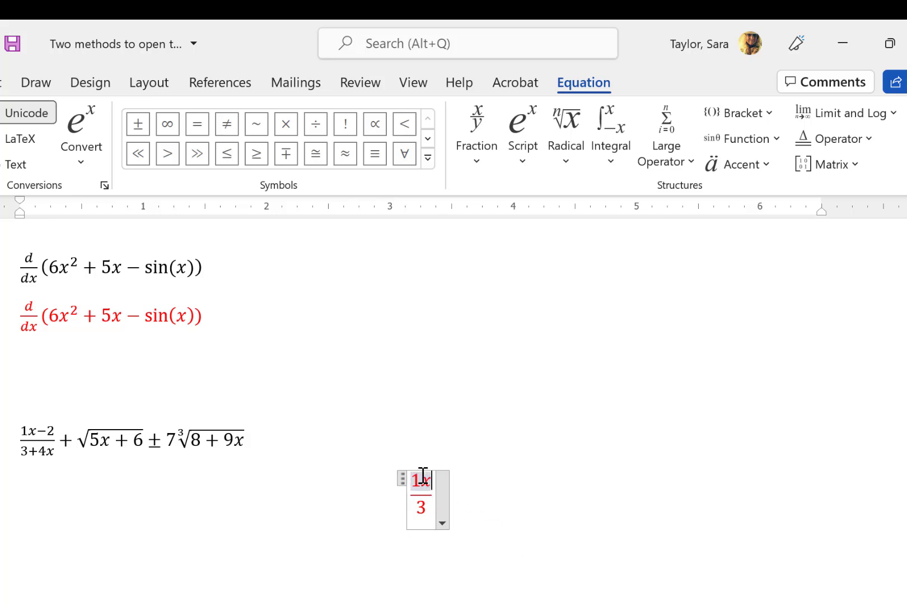
{"action": "double_click", "coordinate": [424, 509]}
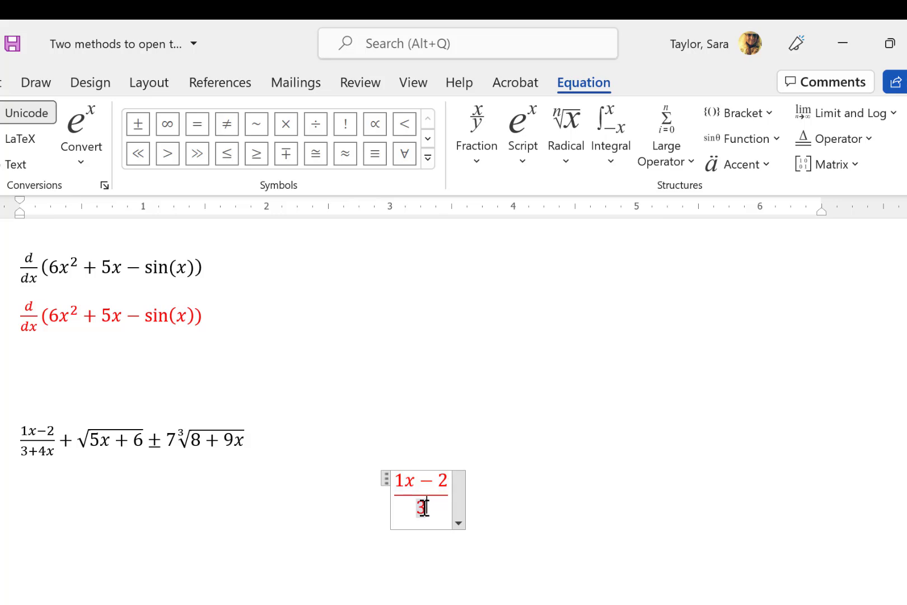
{"action": "type", "text": "3+4x"}
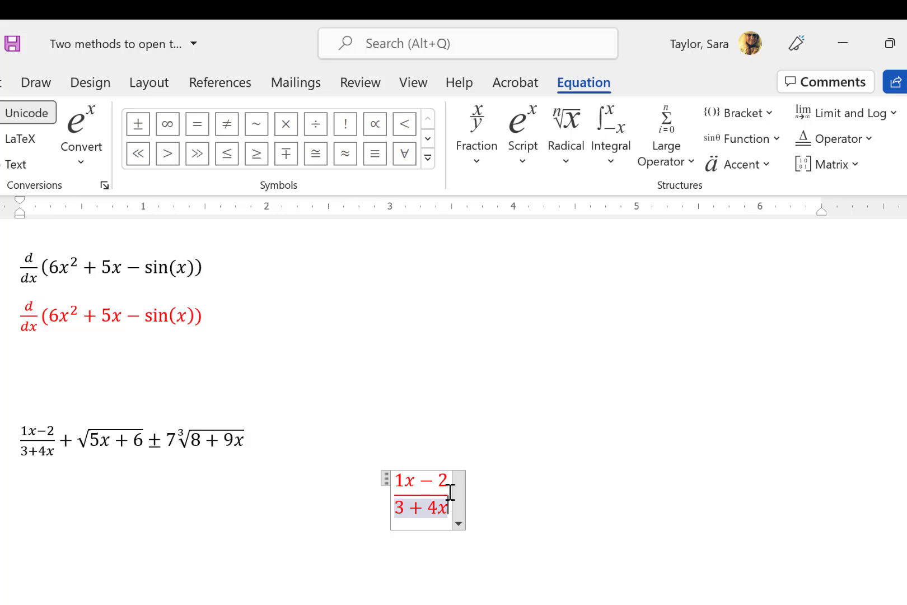
{"action": "left_click", "coordinate": [449, 493]}
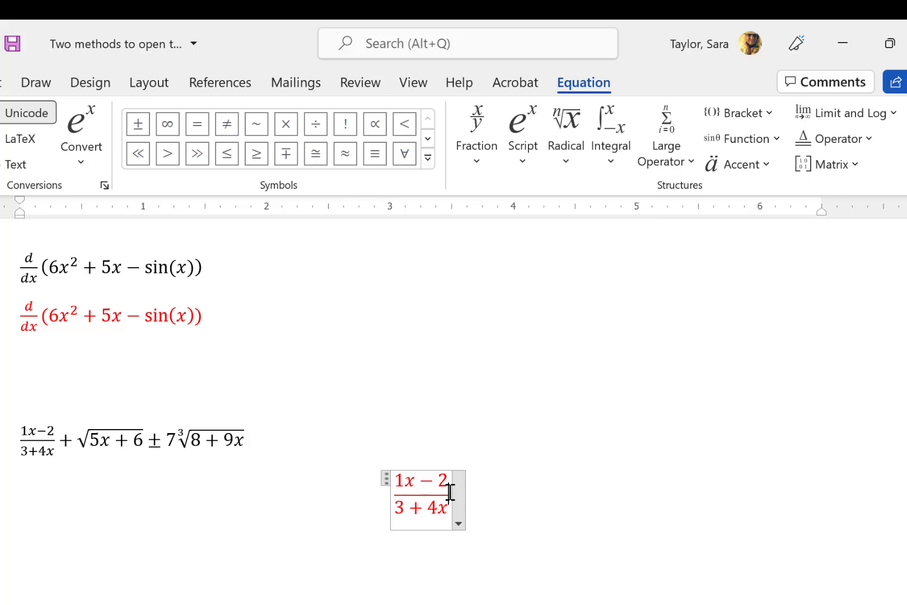
Step: Add a plus sign after the fraction, followed by an empty square root template
{"action": "type", "text": "+"}
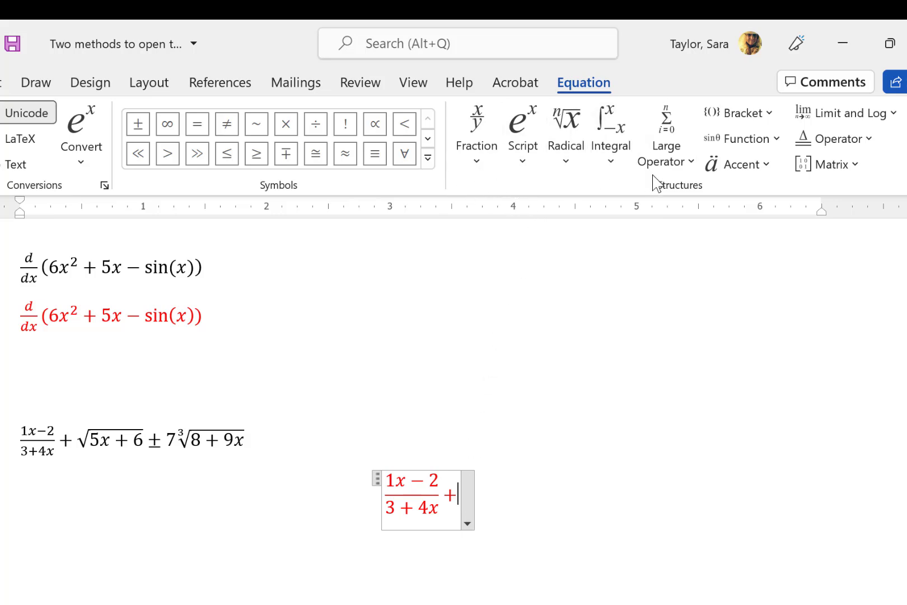
{"action": "left_click", "coordinate": [523, 159]}
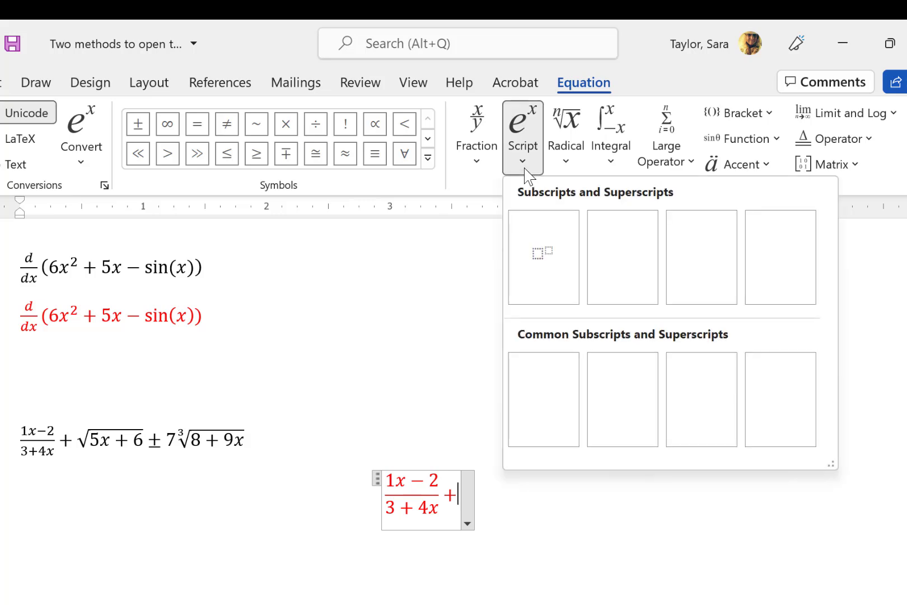
{"action": "left_click", "coordinate": [566, 169]}
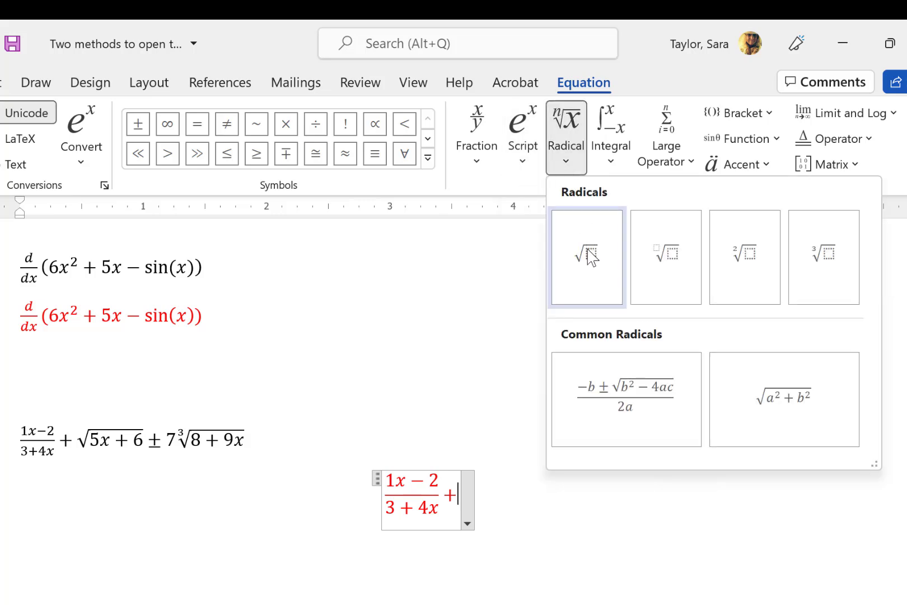
{"action": "left_click", "coordinate": [588, 255]}
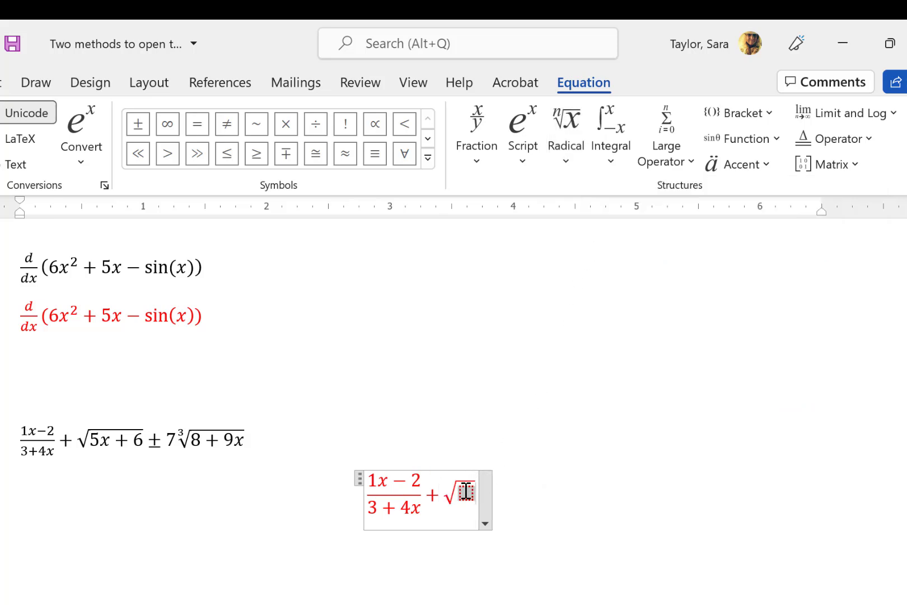
Step: Fill the square root with 5x + 6 and move the insertion point out of the radical
{"action": "type", "text": "5x"}
{"action": "type", "text": "-6"}
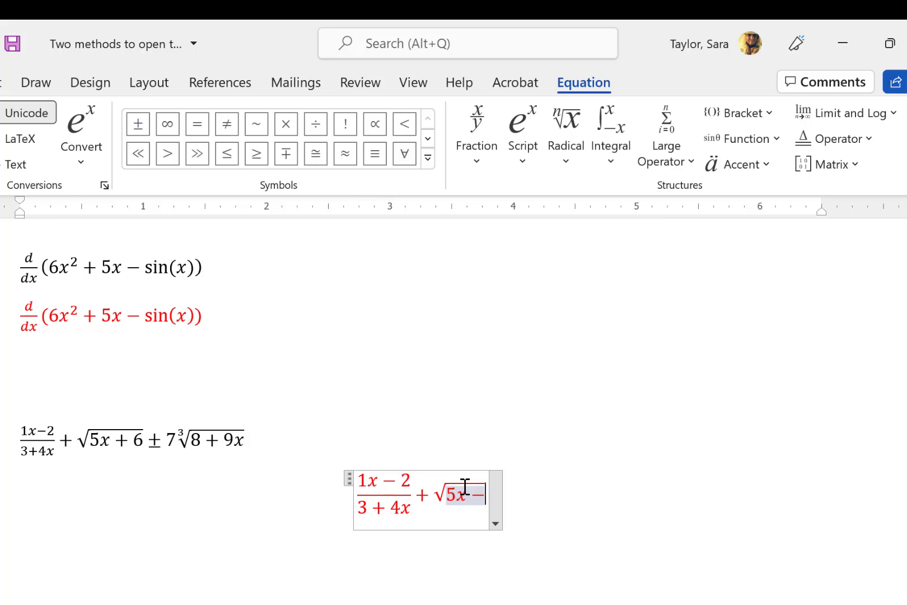
{"action": "key", "text": "BackSpace"}
{"action": "key", "text": "BackSpace"}
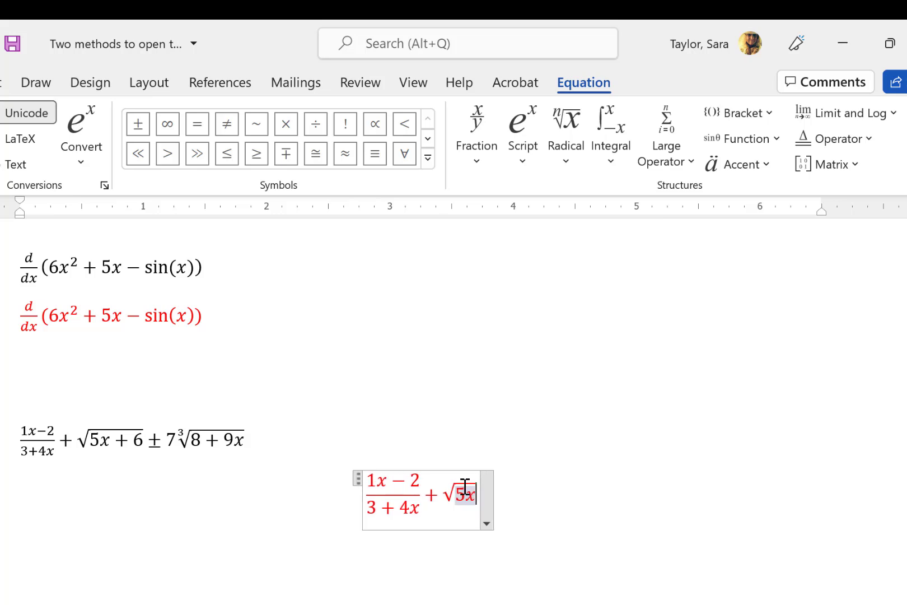
{"action": "type", "text": "+6"}
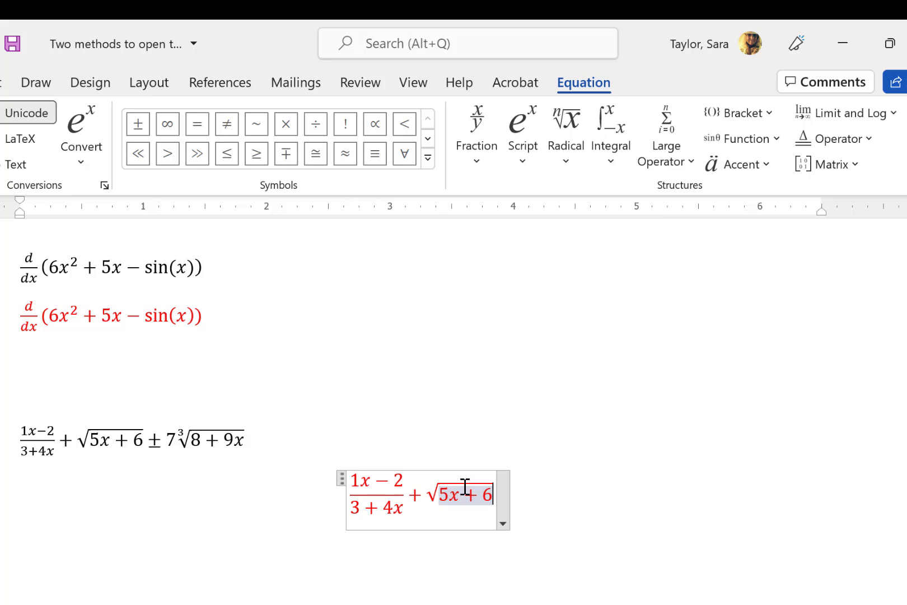
{"action": "key", "text": "Right"}
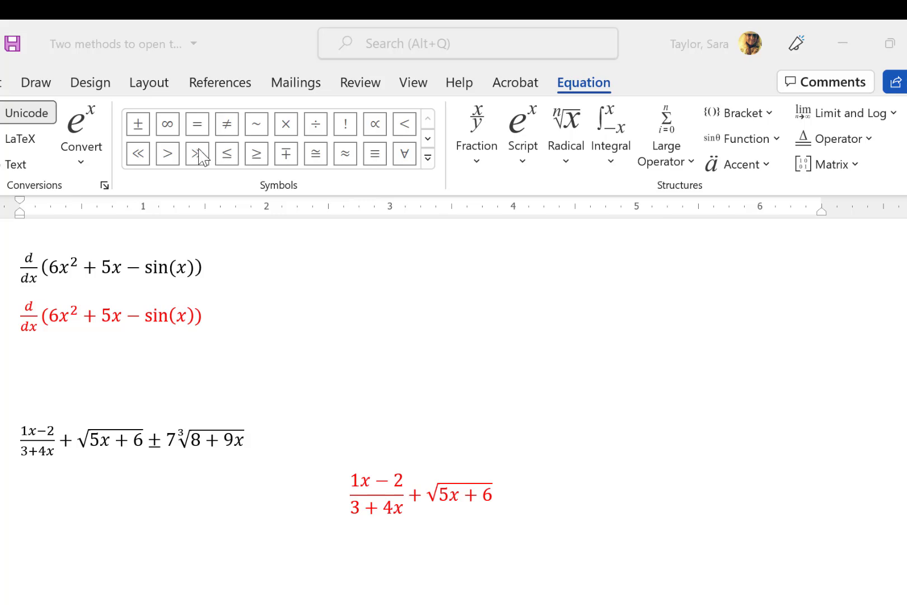
Step: Browse the available equation symbols, such as arrows and Greek letters, and return to the first rows of the collection
{"action": "left_click", "coordinate": [428, 138]}
{"action": "left_click", "coordinate": [428, 138]}
{"action": "left_click", "coordinate": [428, 139]}
{"action": "left_click", "coordinate": [428, 138]}
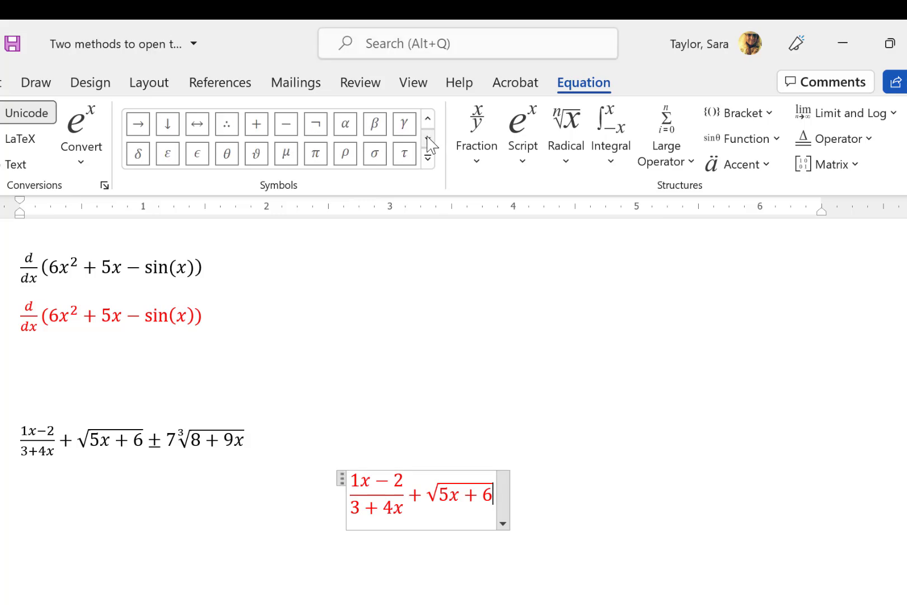
{"action": "left_click", "coordinate": [429, 138]}
{"action": "left_click", "coordinate": [429, 138]}
{"action": "left_click", "coordinate": [429, 120]}
{"action": "left_click", "coordinate": [430, 120]}
{"action": "left_click", "coordinate": [429, 120]}
{"action": "left_click", "coordinate": [429, 120]}
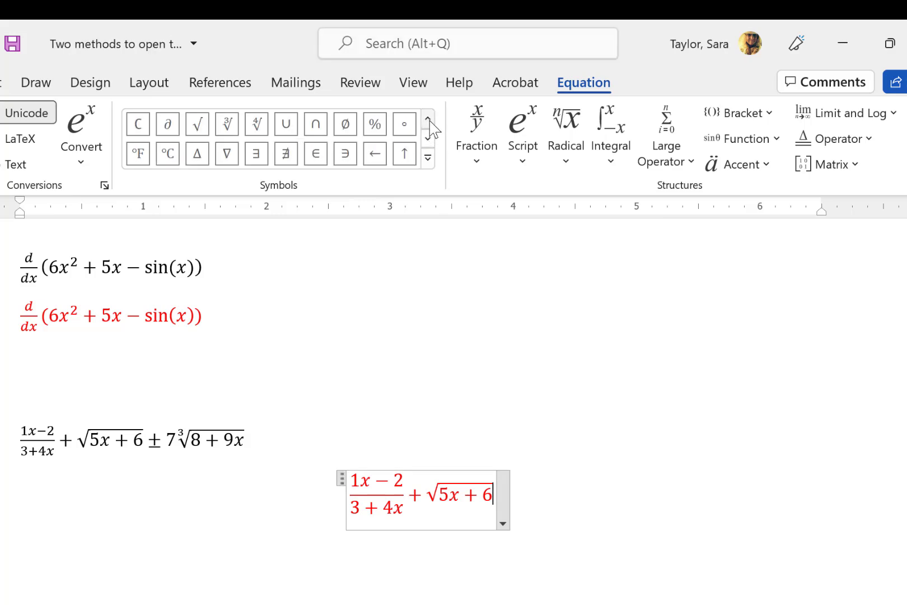
{"action": "left_click", "coordinate": [429, 120]}
{"action": "left_click", "coordinate": [429, 120]}
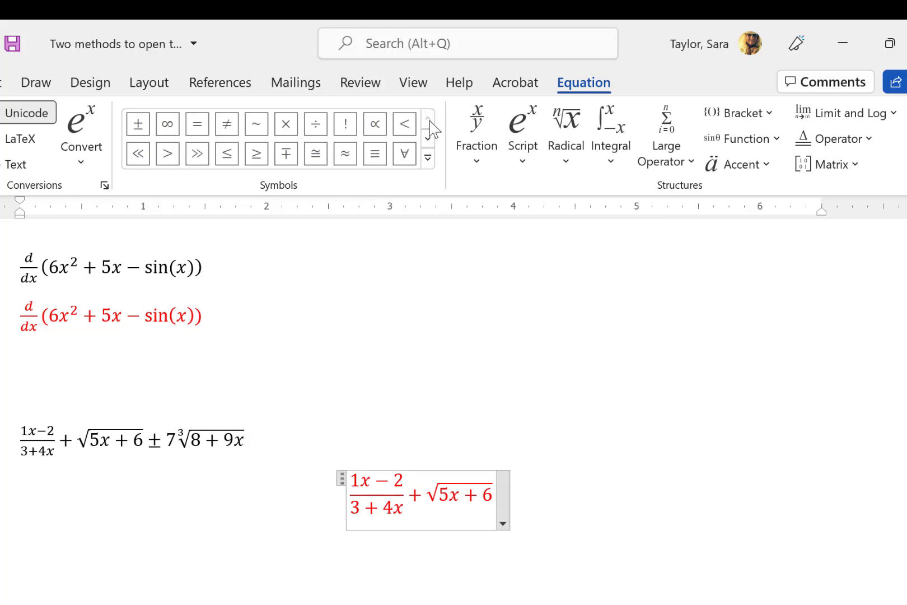
Step: Add ± 7 after the square root, followed by an empty cube root template
{"action": "left_click", "coordinate": [145, 136]}
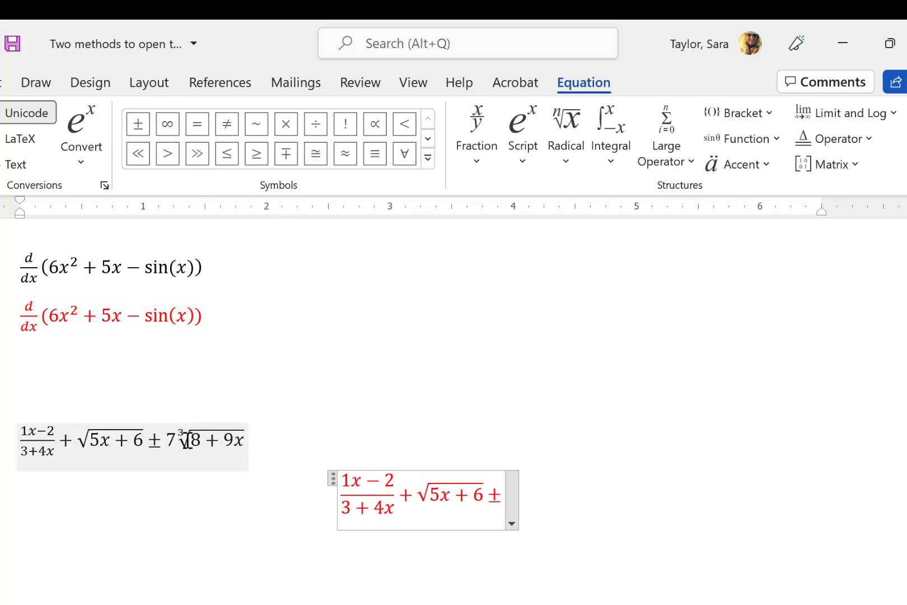
{"action": "type", "text": "7"}
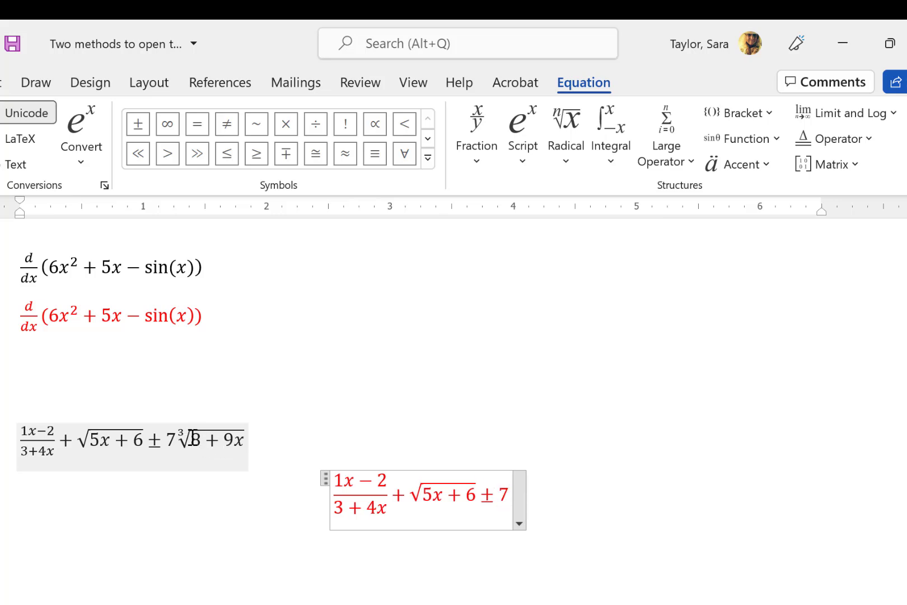
{"action": "left_click", "coordinate": [565, 163]}
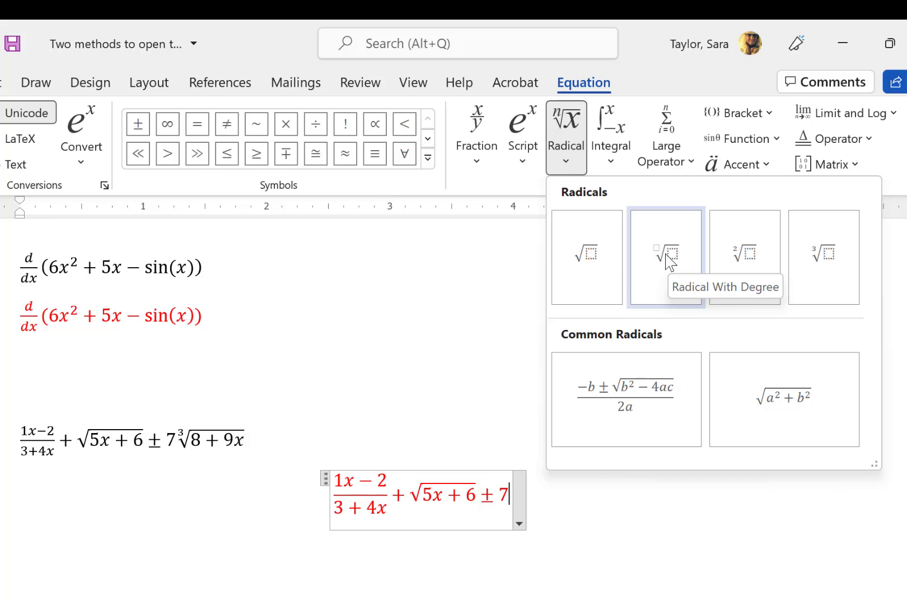
{"action": "left_click", "coordinate": [823, 255]}
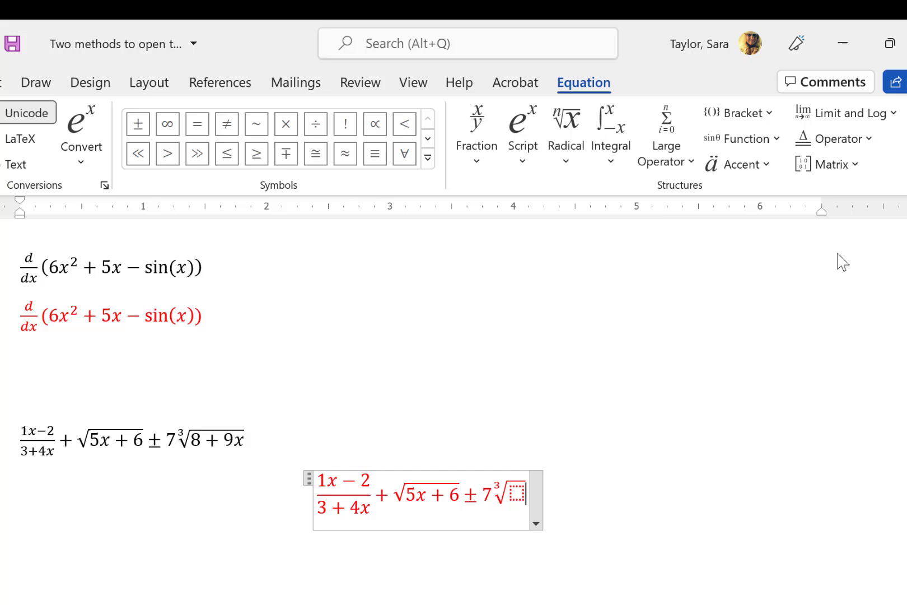
Step: Fill the cube root with 8 + 9x and leave the finished equation
{"action": "left_click", "coordinate": [518, 494]}
{"action": "type", "text": "8 "}
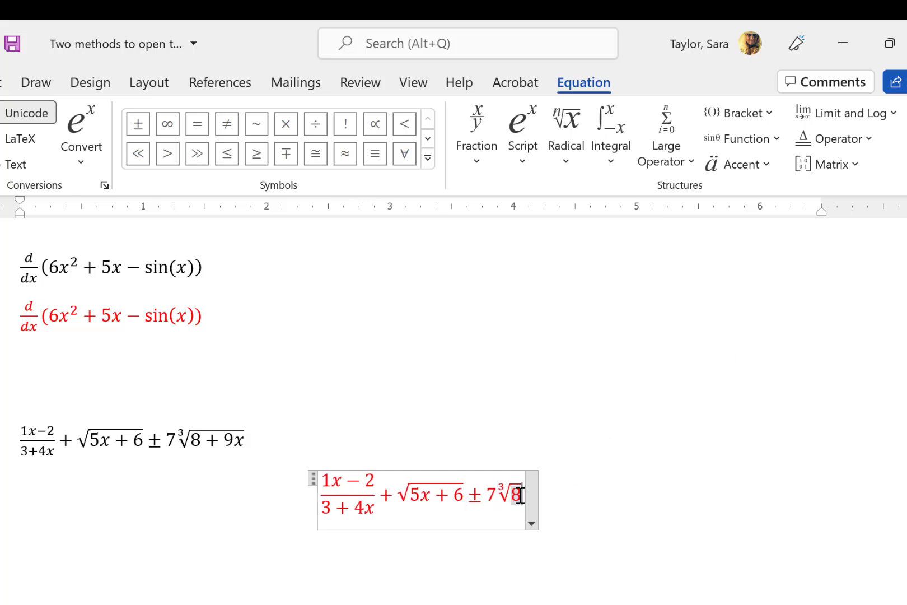
{"action": "type", "text": "+ 9x"}
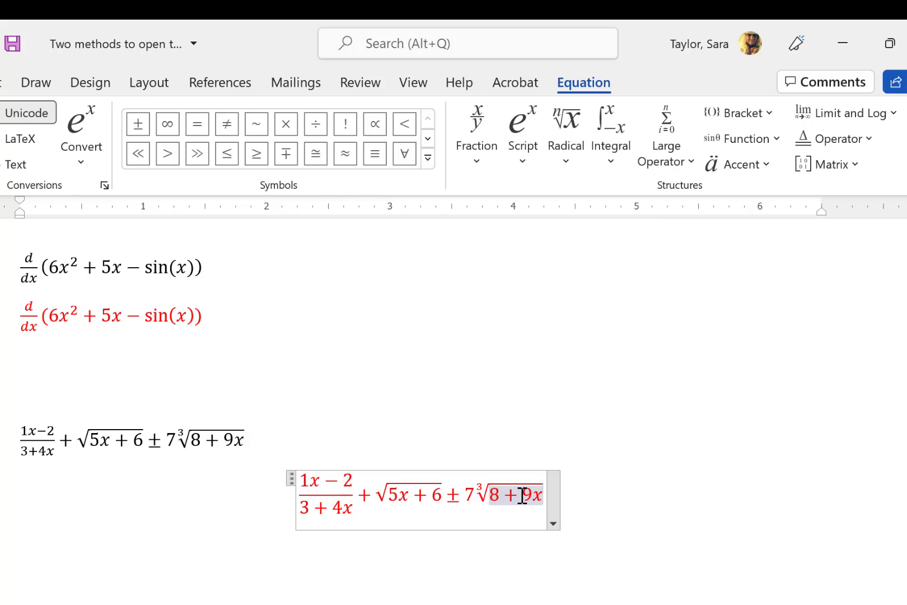
{"action": "left_click", "coordinate": [609, 493]}
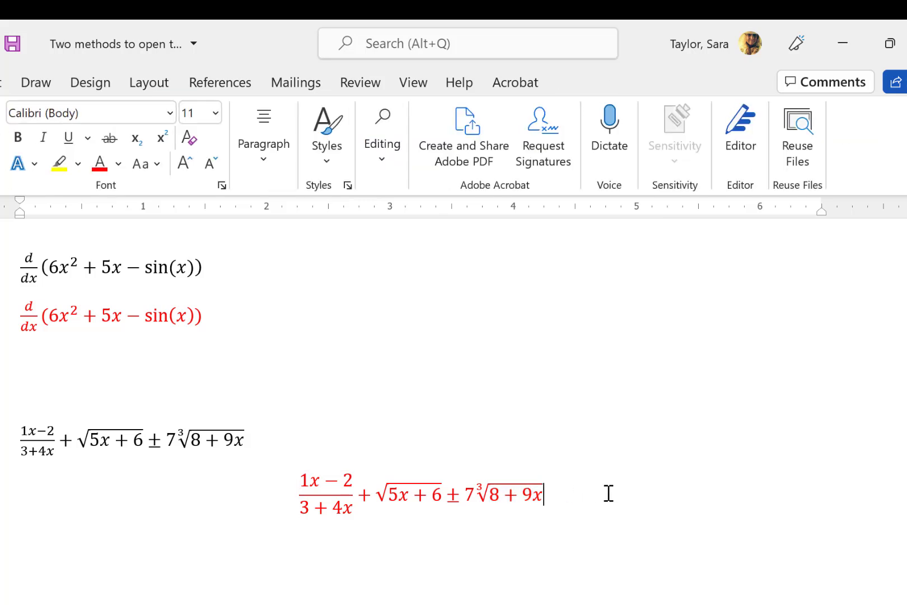